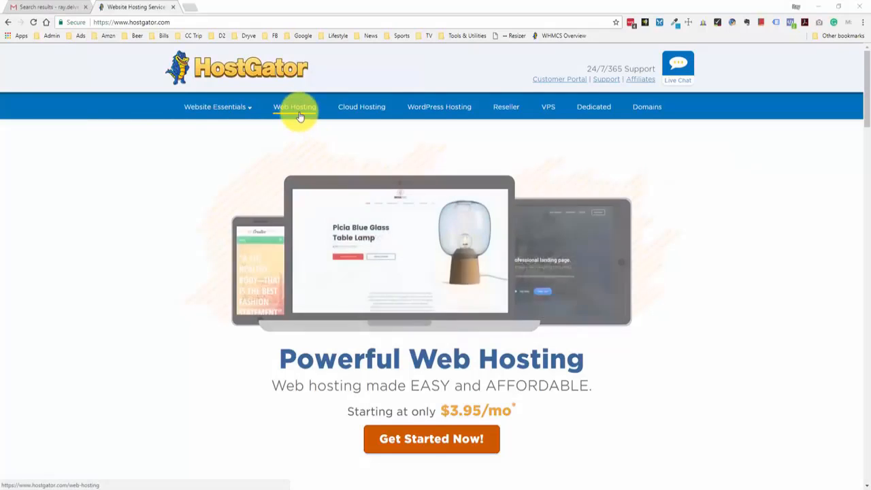
Go to the web hosting plans and sign up for the Hatchling plan.
click(422, 449)
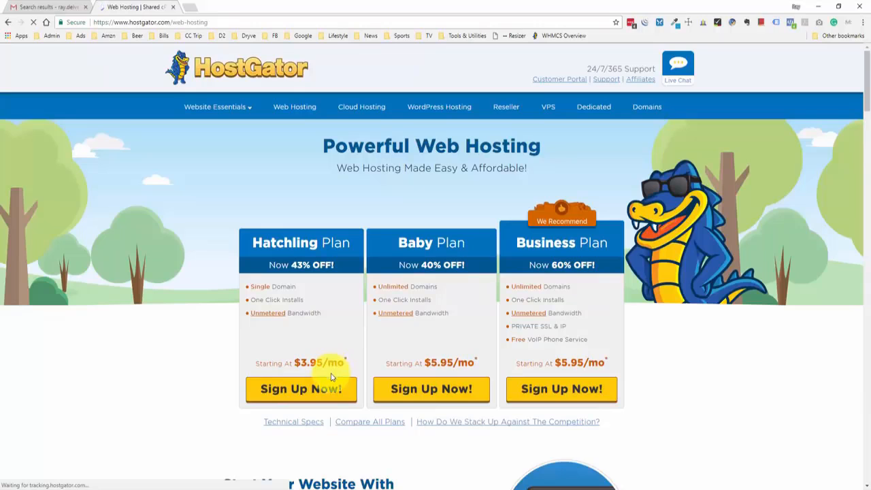
click(311, 389)
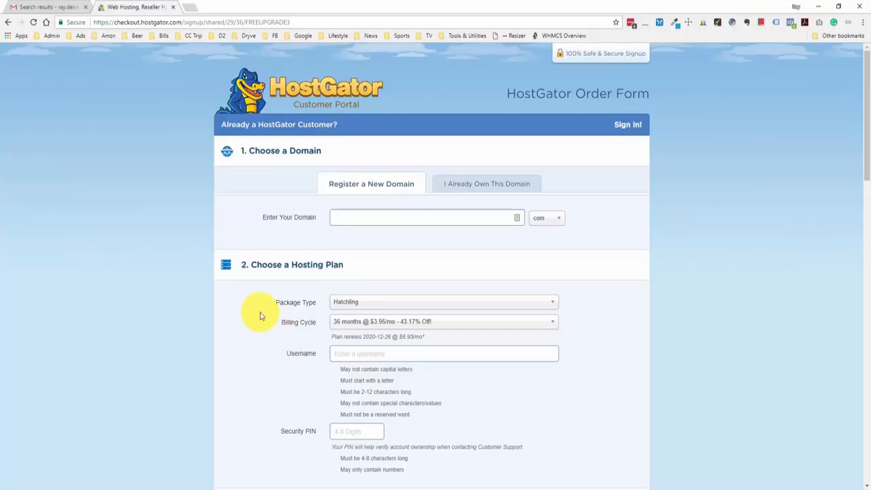
Register a new .com domain and add it to the order as primary at $15.00/yr.
click(484, 186)
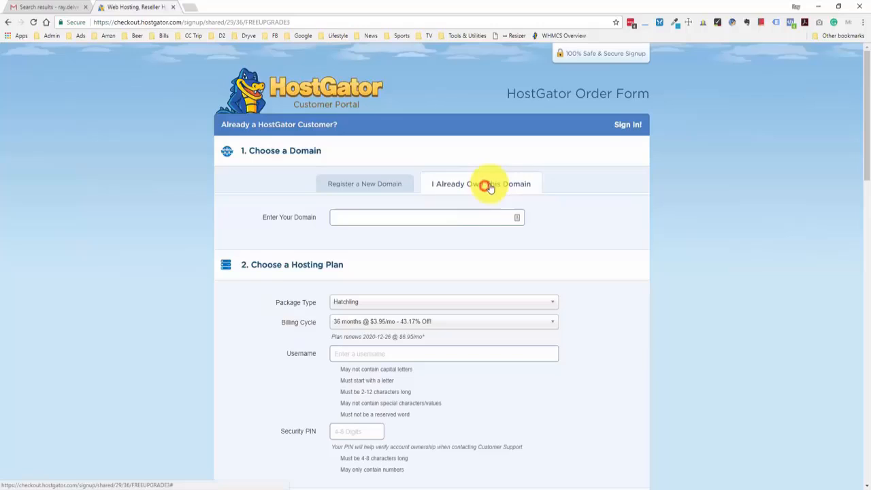
click(389, 188)
click(383, 218)
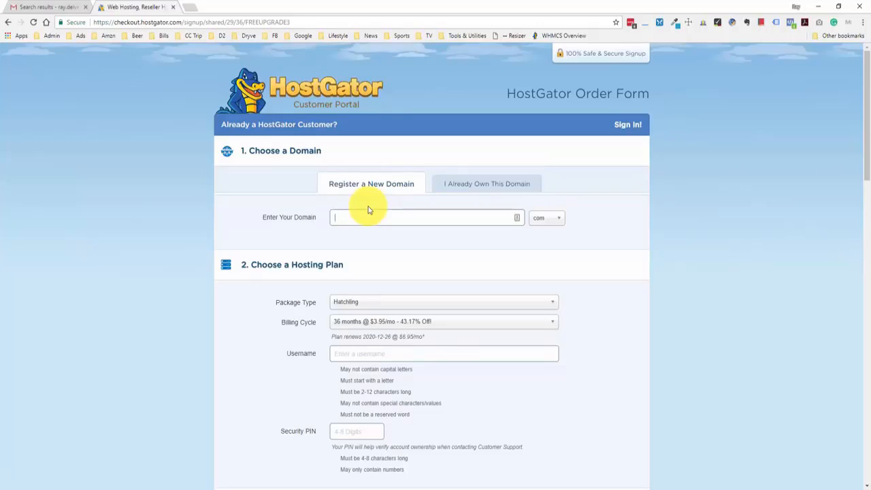
text(raydelvec)
click(599, 216)
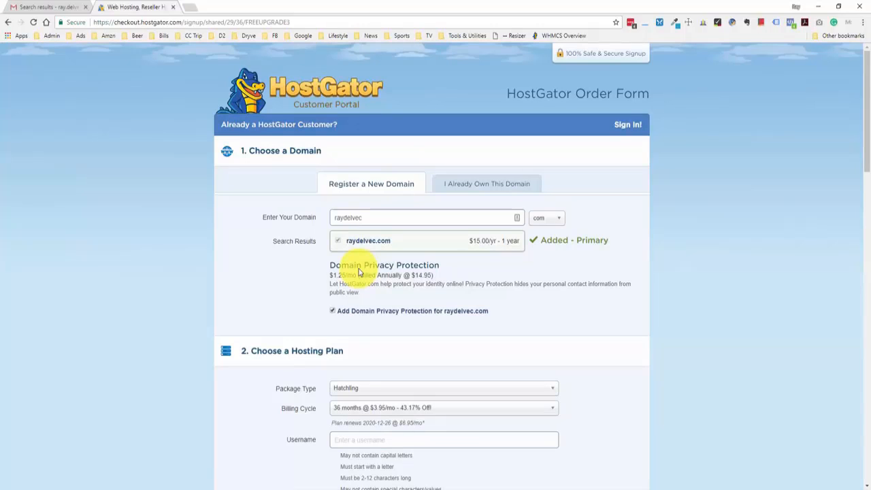
Decline domain privacy, keep the Hatchling package, and bill 1 month at $10.95/mo.
click(332, 311)
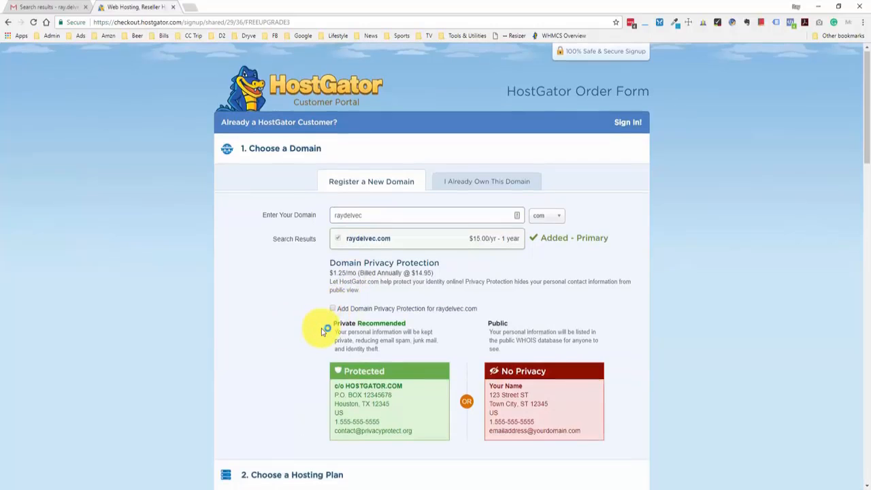
scroll(316, 326, down, 4)
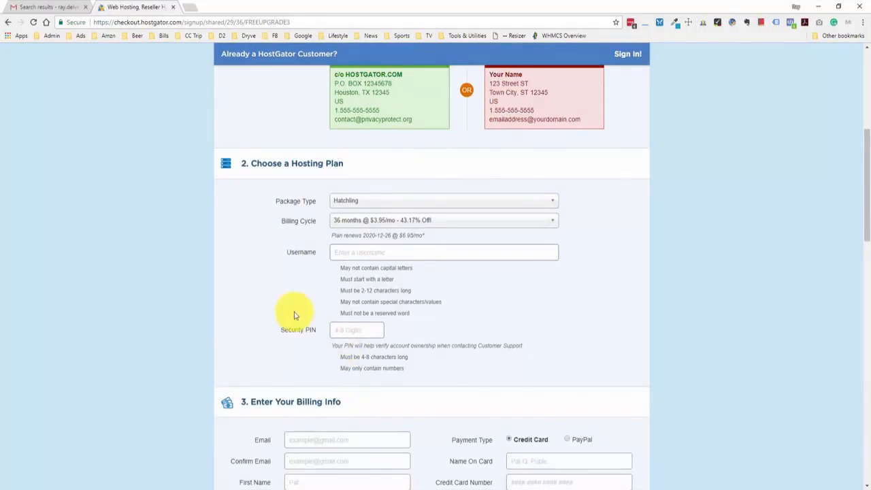
scroll(286, 308, down, 1)
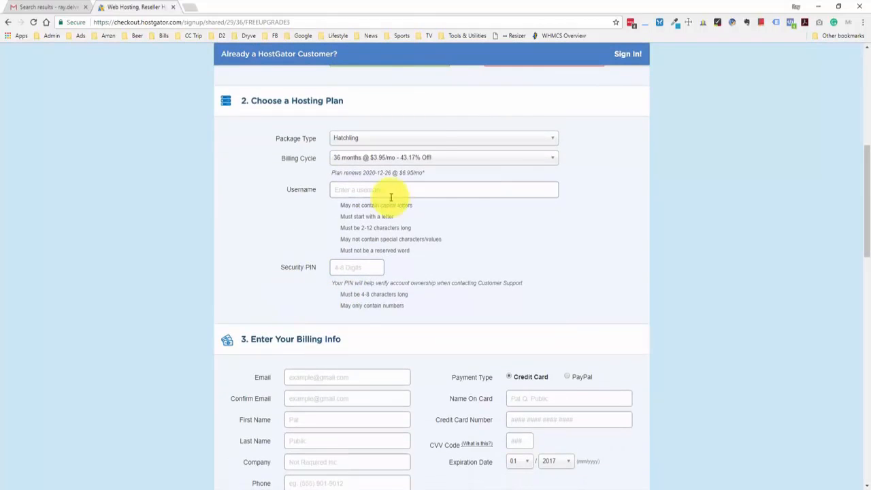
click(548, 140)
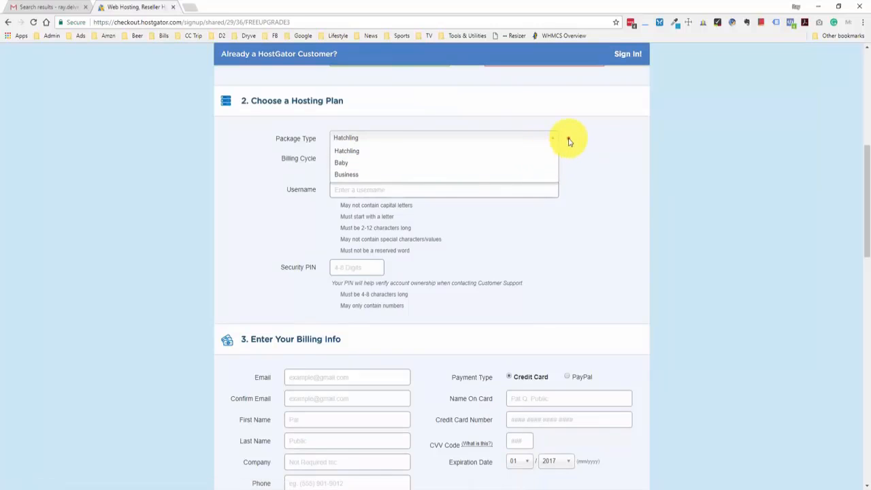
click(569, 140)
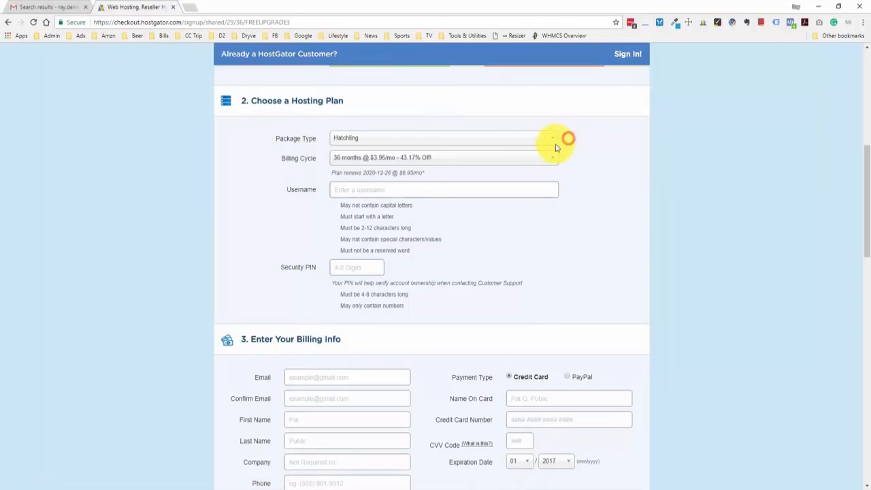
click(505, 158)
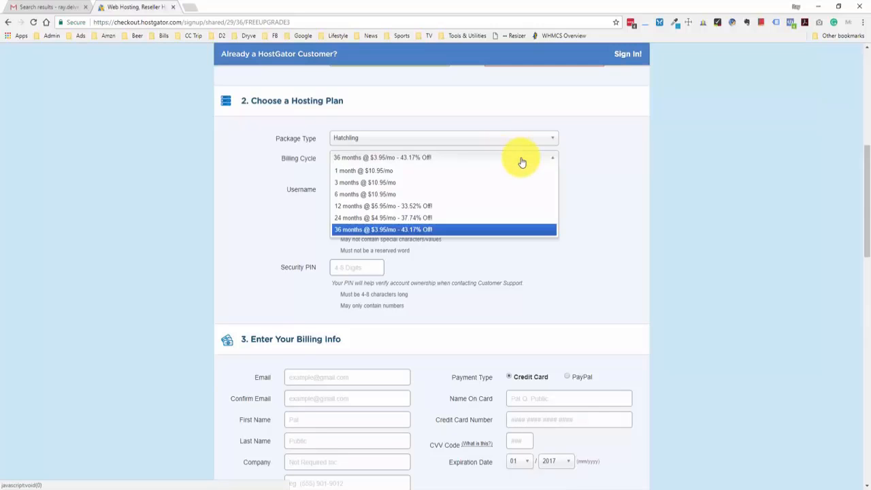
click(408, 174)
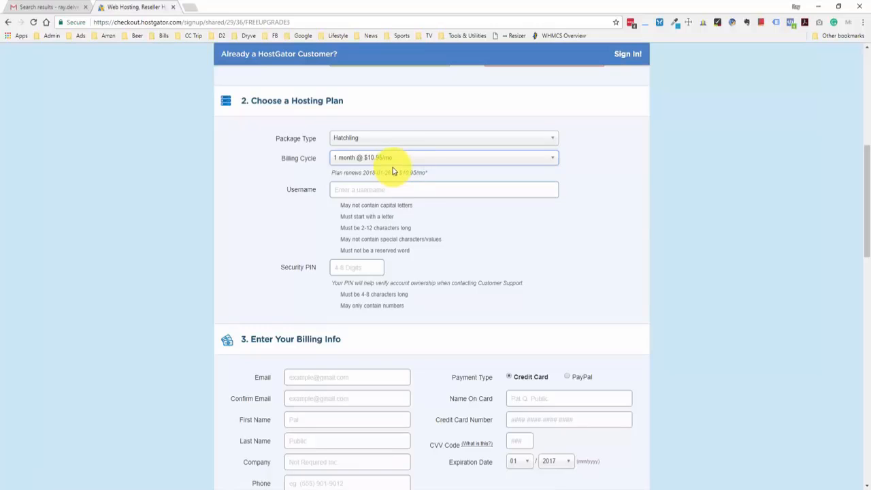
Enter the account username and a security PIN.
click(383, 190)
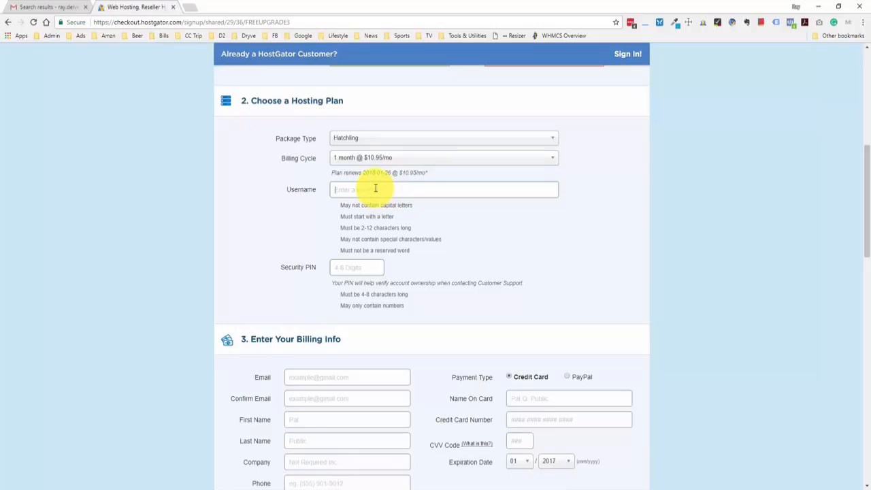
text(raydelvec)
click(359, 266)
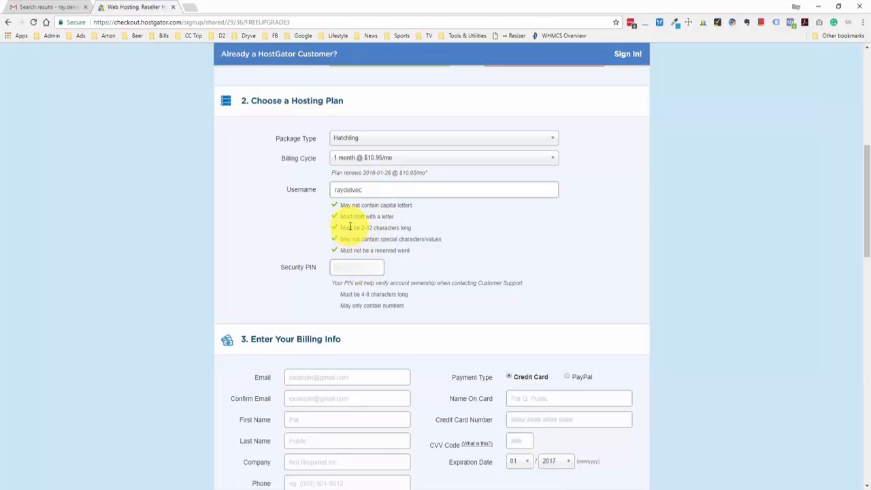
text(123)
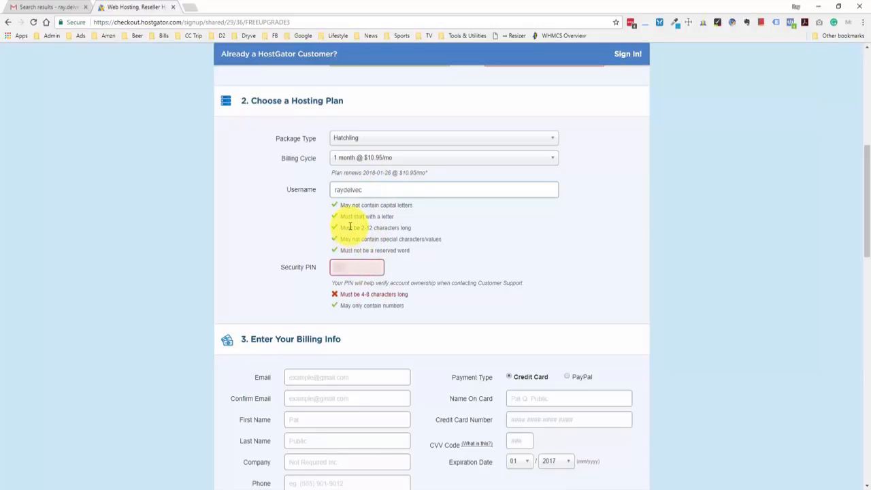
text(4)
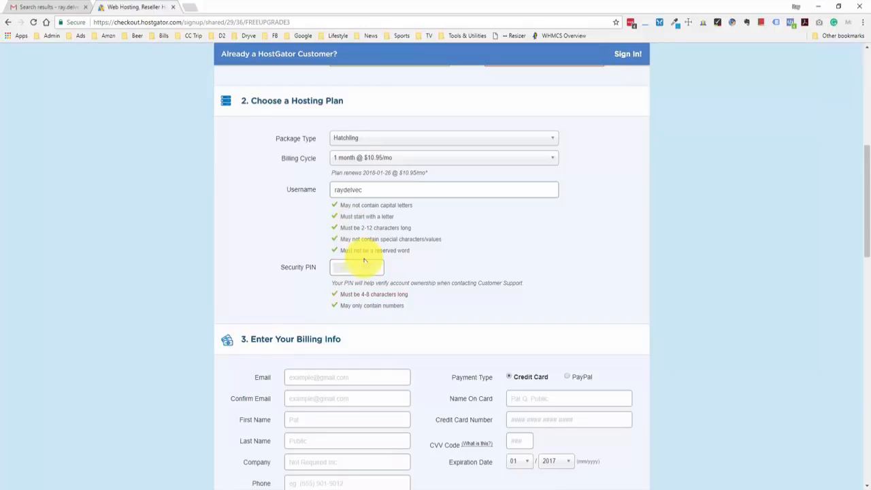
scroll(732, 237, down, 4)
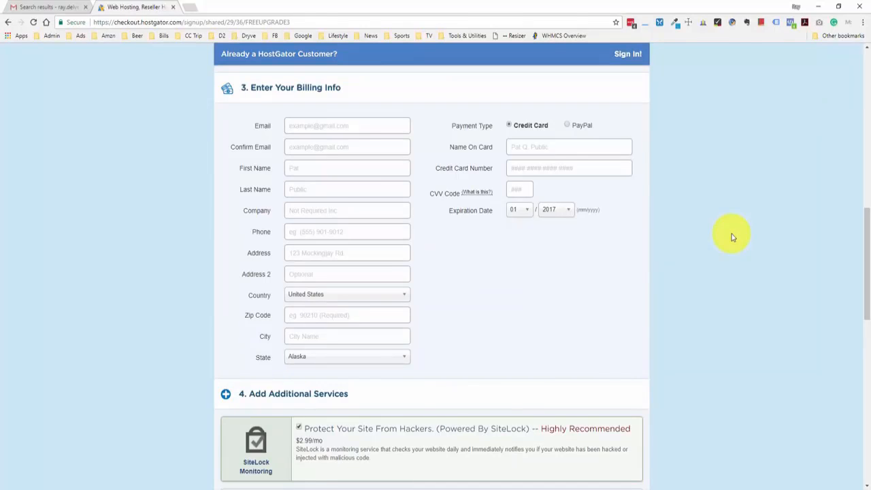
Decline the SiteLock monitoring and CodeGuard backup add-ons.
scroll(726, 236, down, 5)
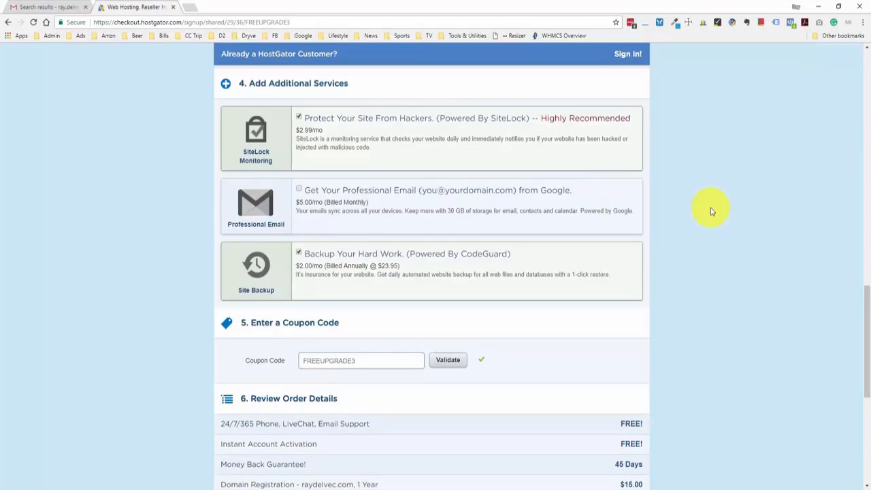
click(301, 119)
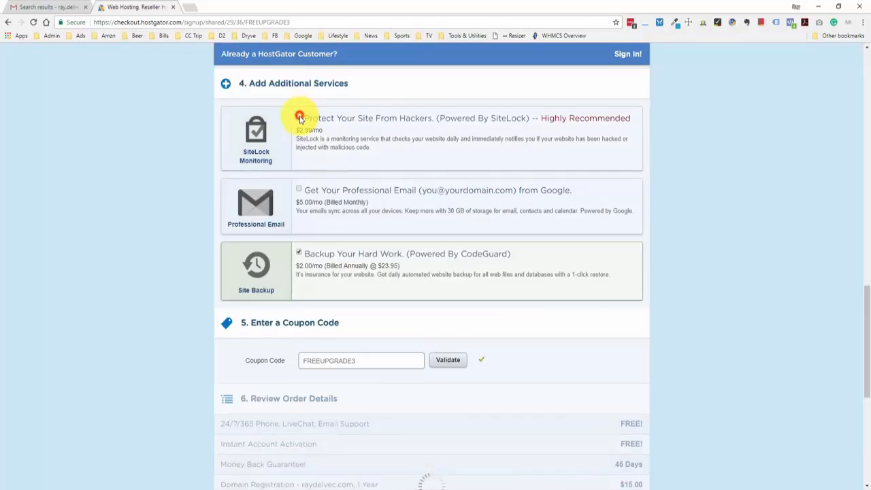
click(299, 254)
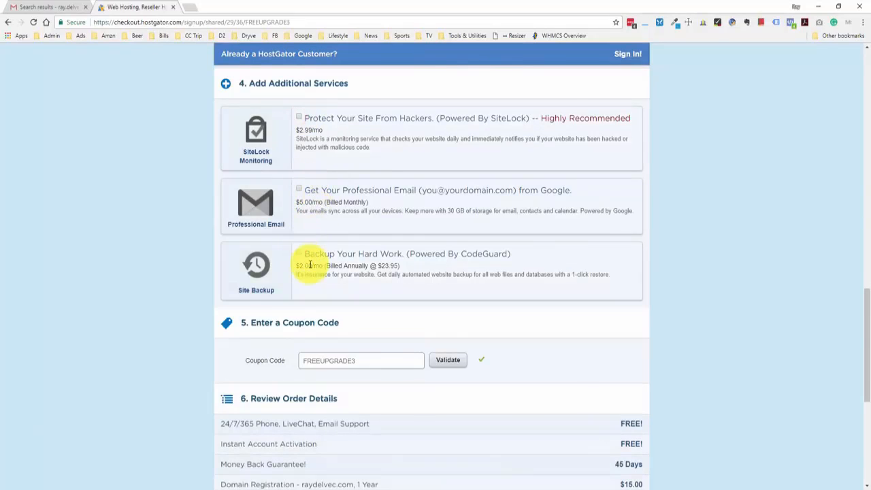
scroll(395, 172, down, 3)
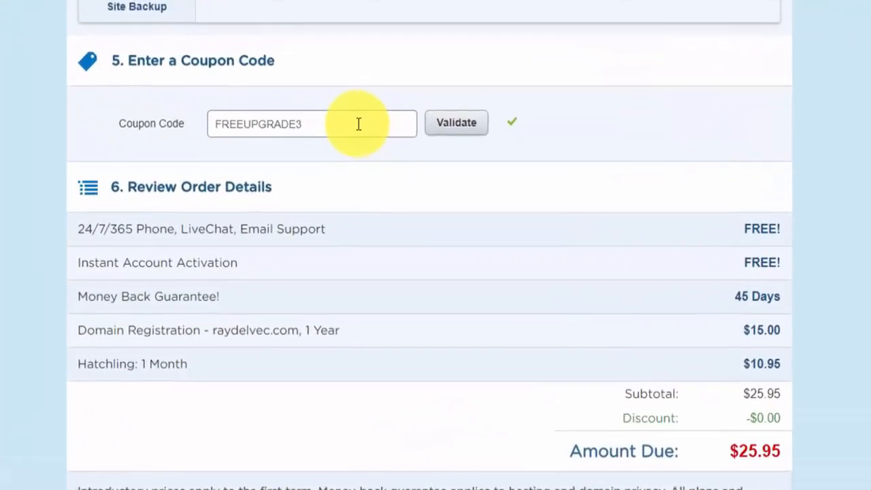
Replace coupon FREEUPGRADE3 with 1WPHOSTING and validate it, bringing the amount due to $12.96.
click(393, 172)
double_click(361, 119)
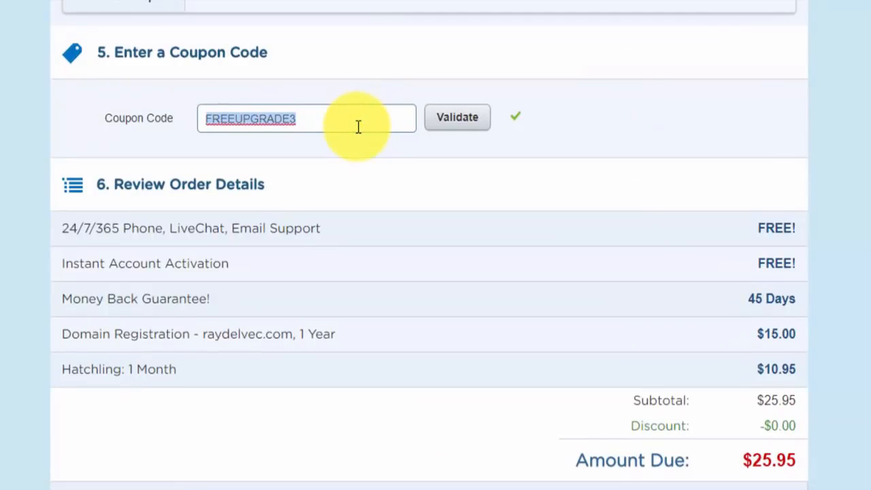
text(1WPHO)
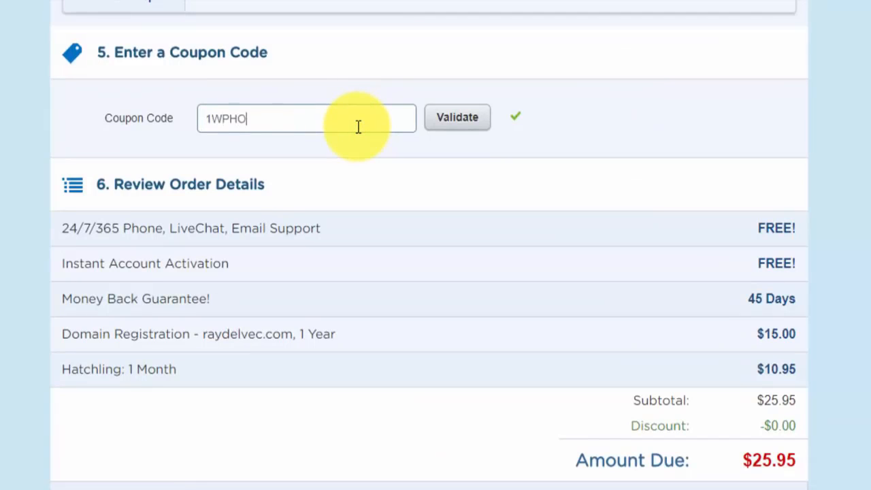
text(STING)
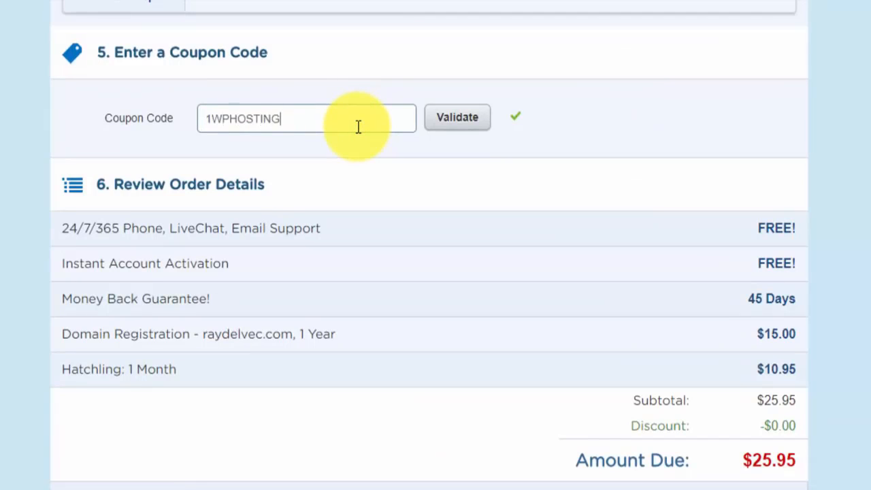
click(458, 131)
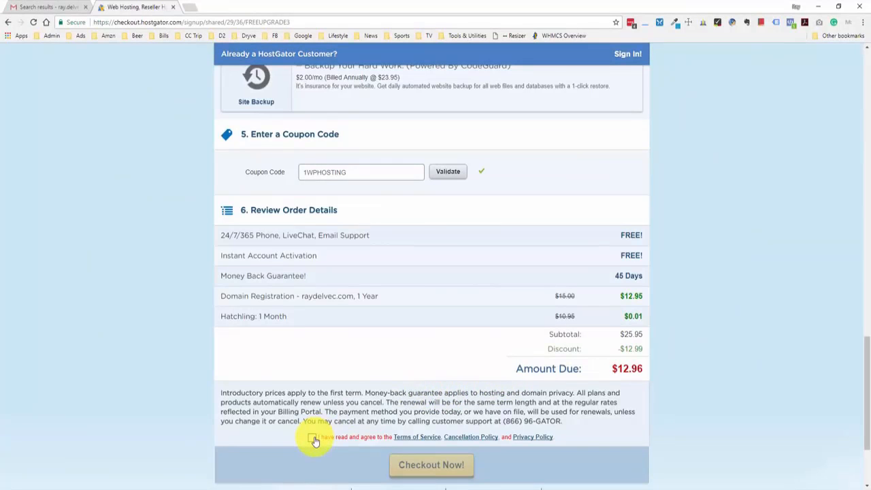
Agree to the terms of service and check out to complete the order.
click(313, 439)
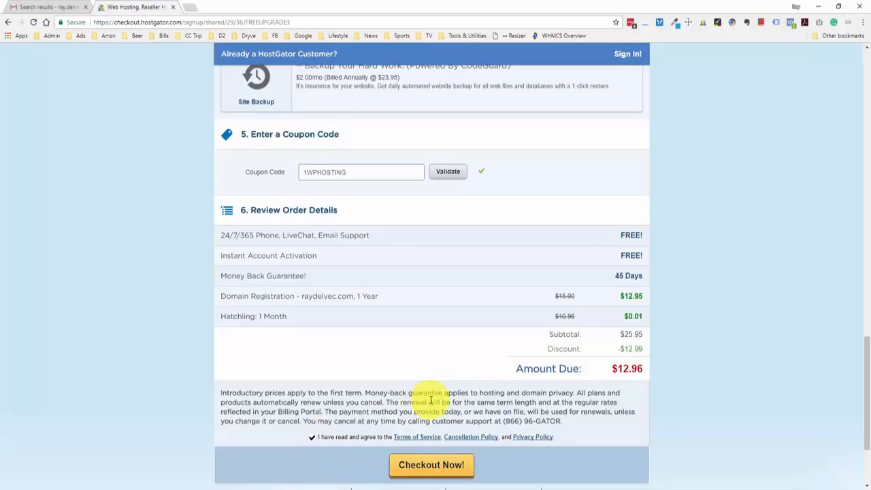
click(454, 465)
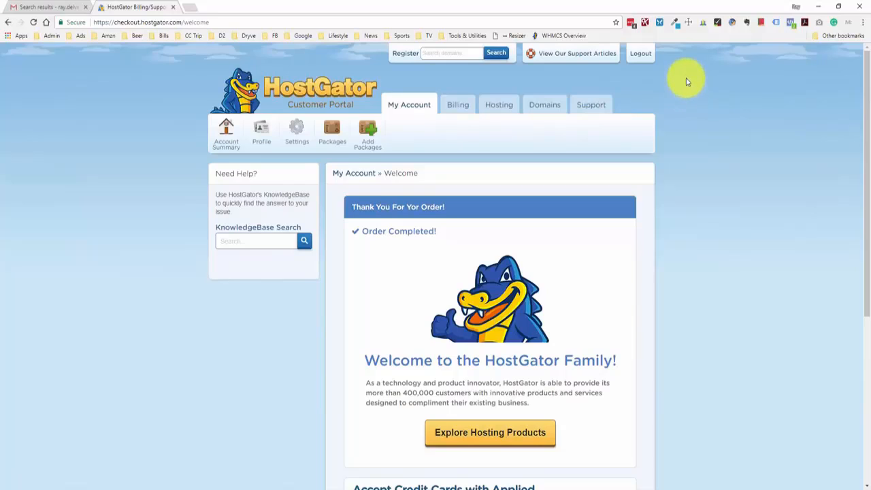
Open the 'Your Account Info' email and launch the cPanel login in a new tab.
click(61, 7)
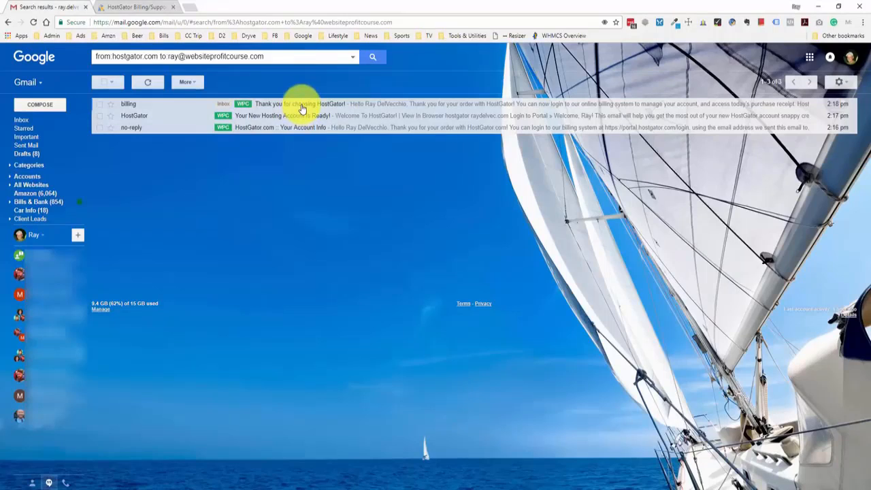
click(129, 9)
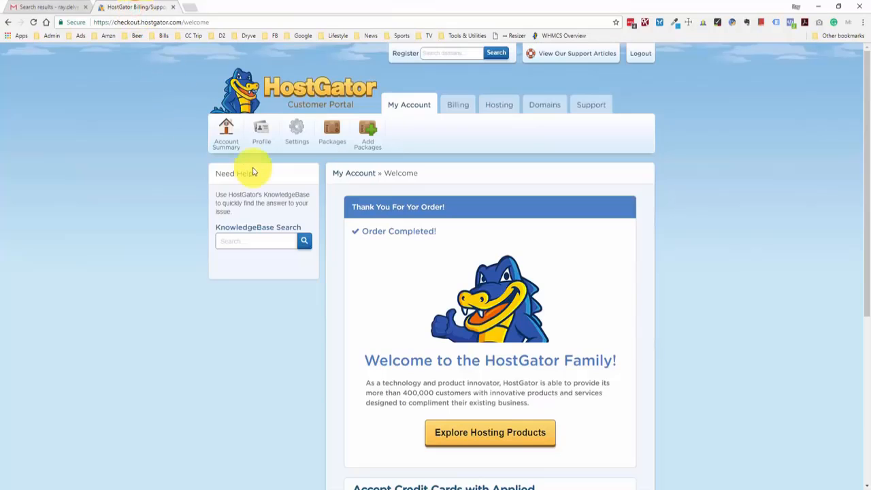
click(60, 8)
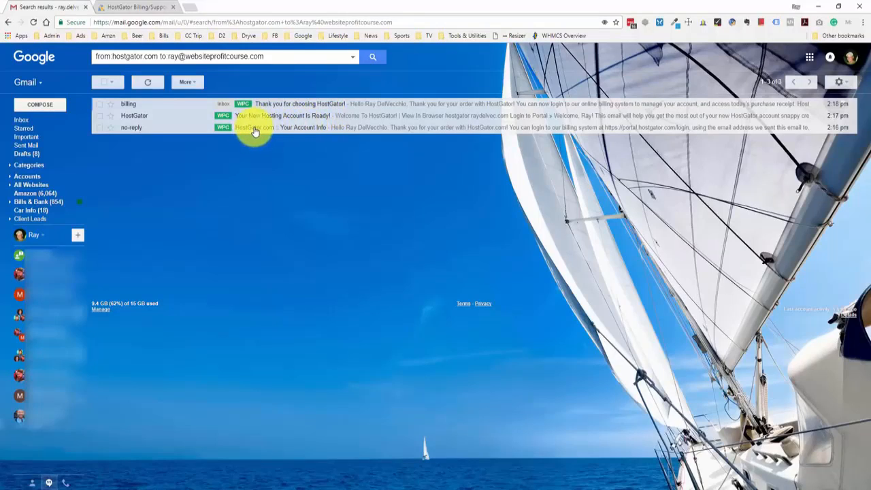
click(313, 131)
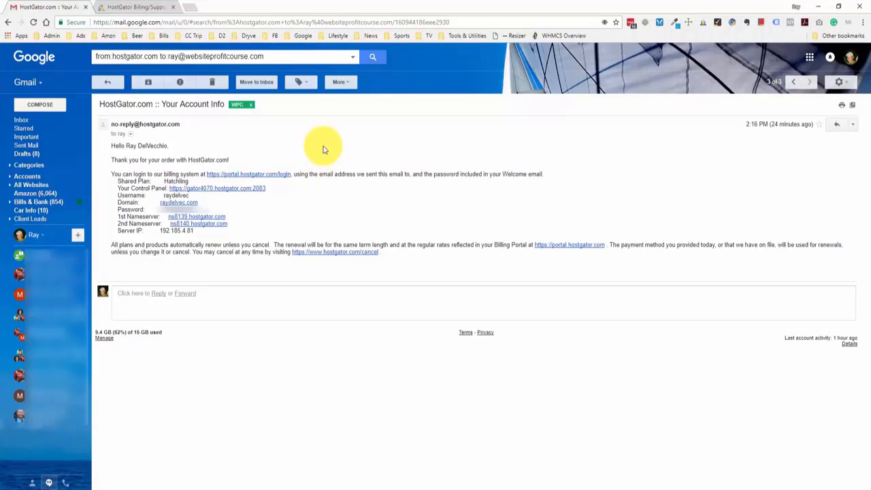
click(223, 195)
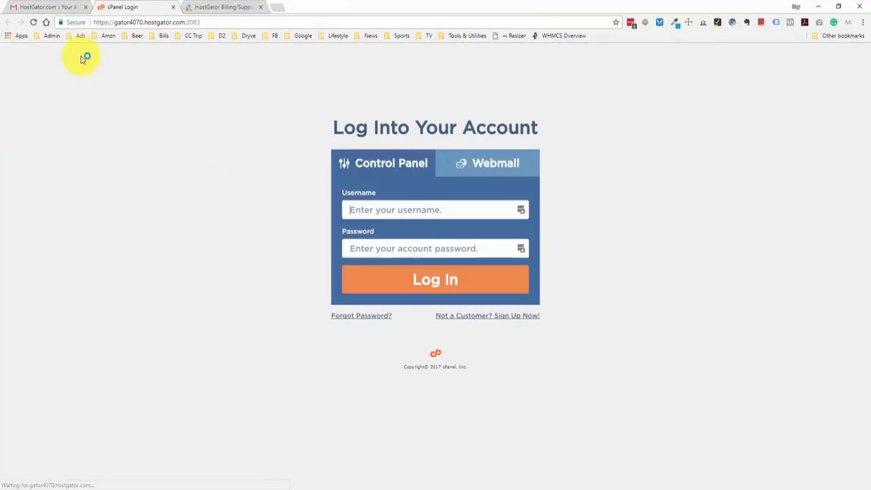
Copy the account username from the email for the cPanel login page.
click(68, 8)
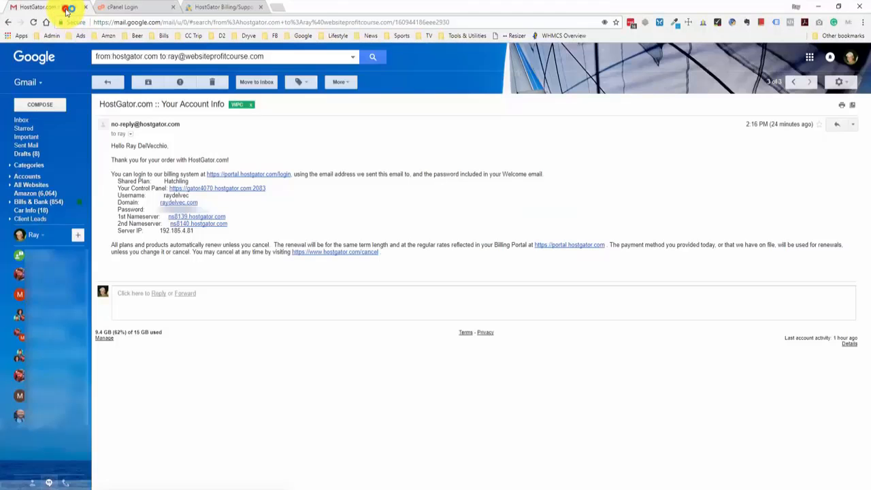
double_click(182, 195)
key(ctrl+c)
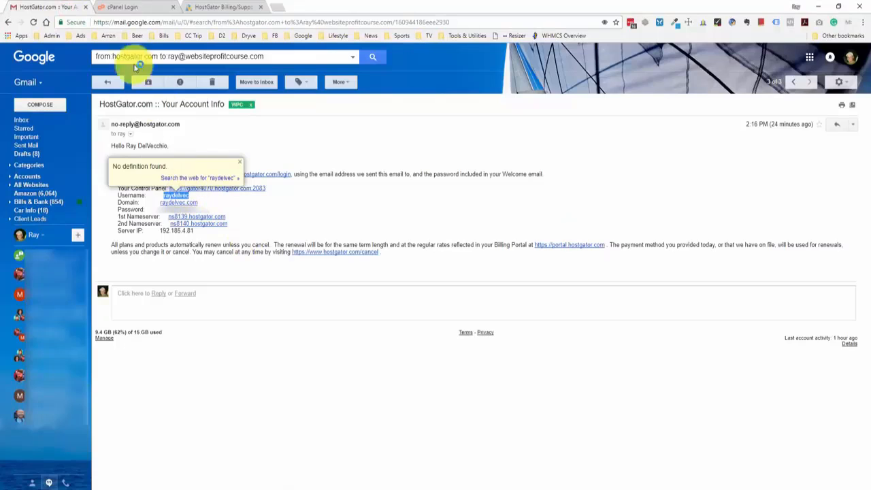
click(128, 7)
Paste the username and the password copied from the account email into cPanel and log in.
click(386, 209)
key(ctrl+v)
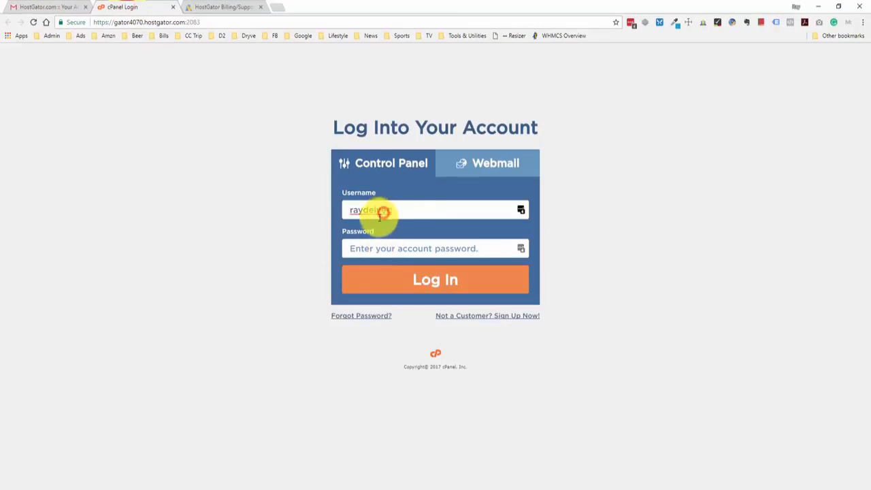
click(41, 7)
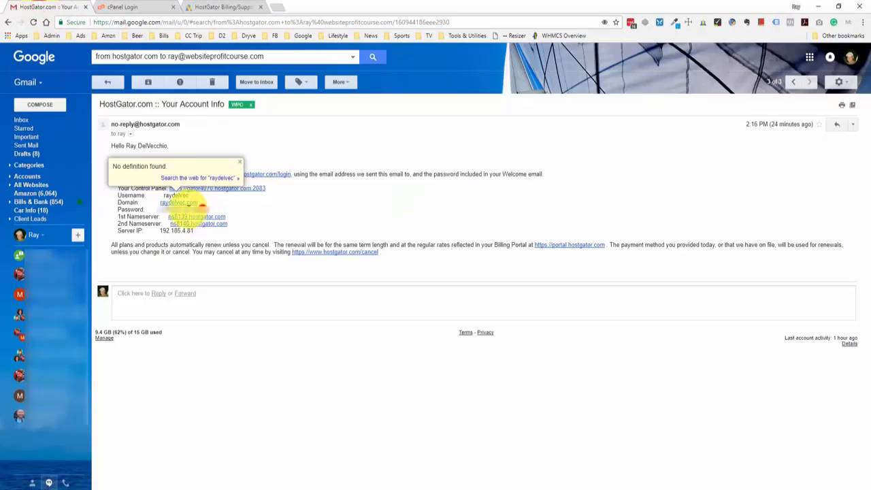
click(203, 207)
drag(162, 203, 198, 203)
click(140, 8)
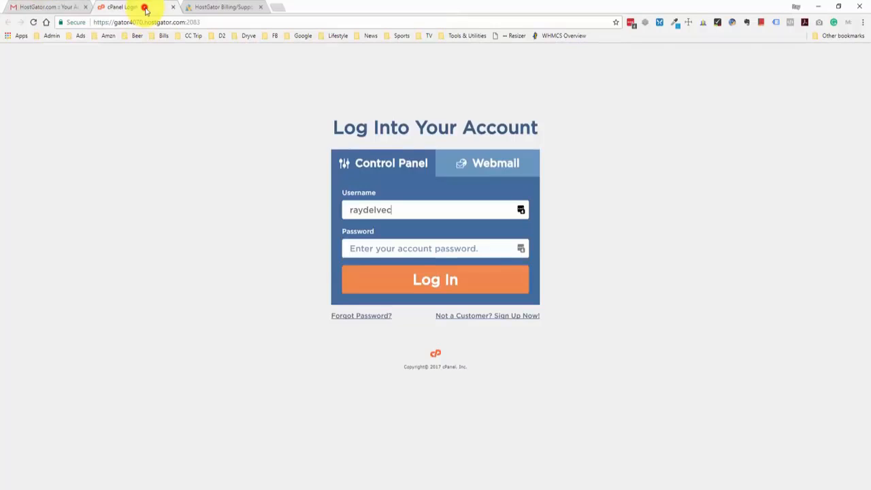
click(371, 251)
key(ctrl+v)
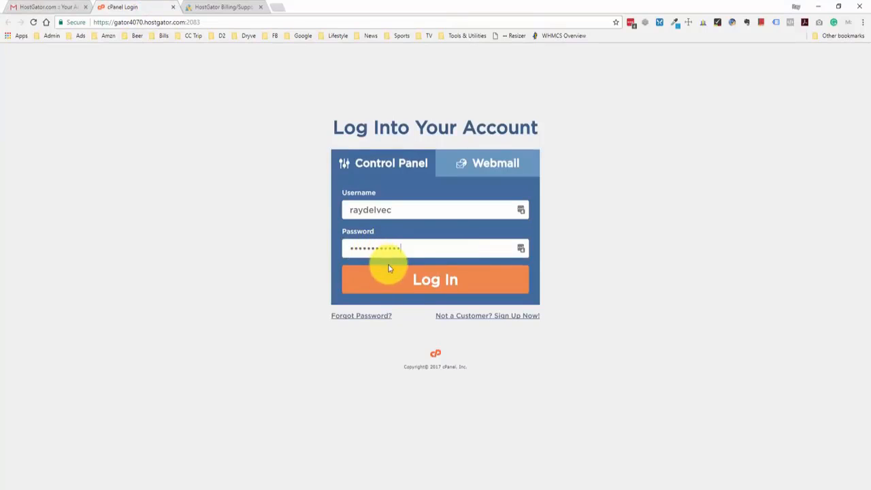
click(411, 278)
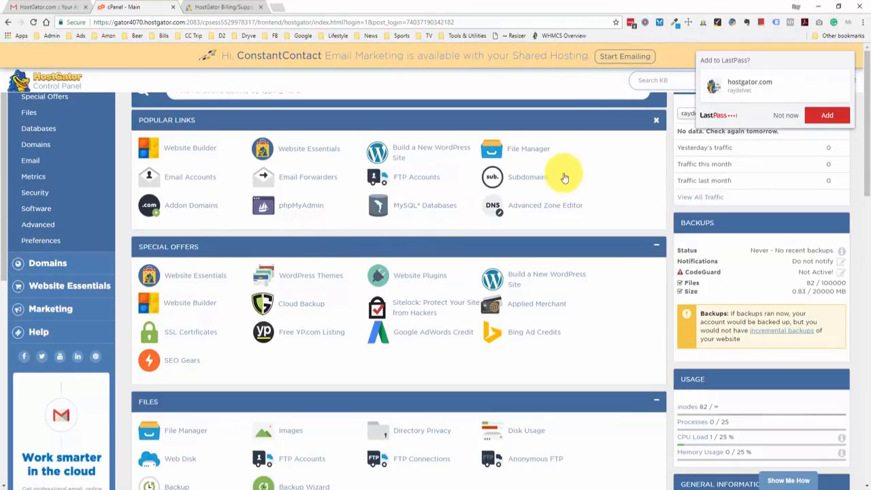
Decline the LastPass save prompt, close the ConstantContact banner, and review the dashboard sections.
click(786, 119)
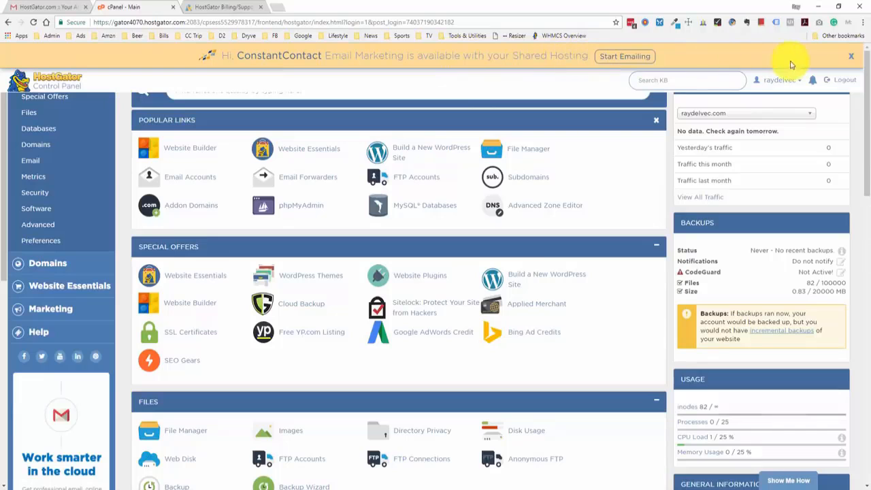
click(850, 55)
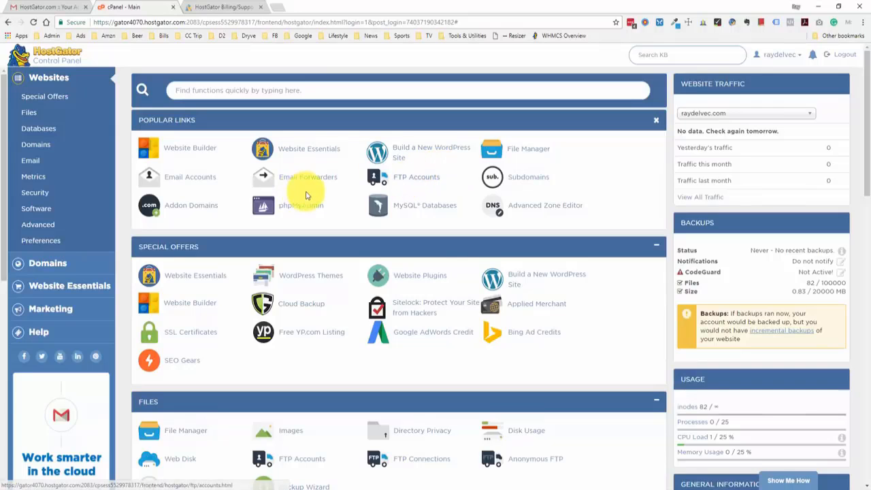
scroll(313, 185, down, 5)
scroll(314, 185, down, 8)
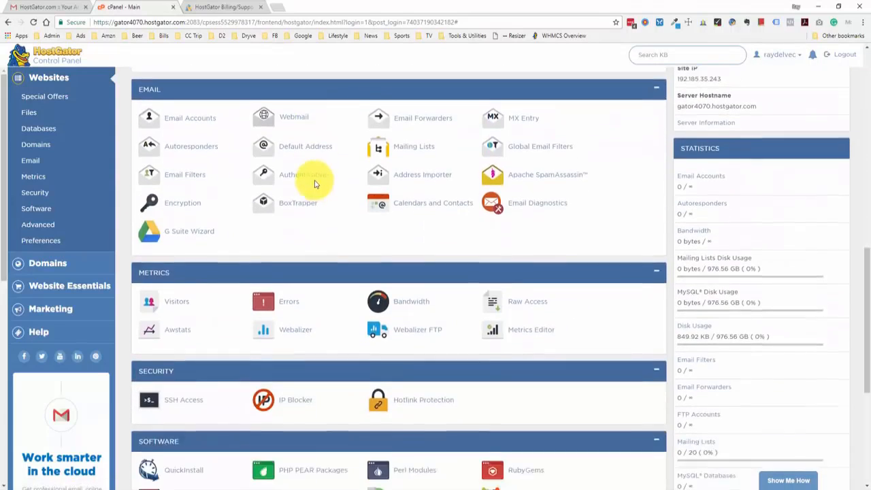
scroll(316, 201, down, 1)
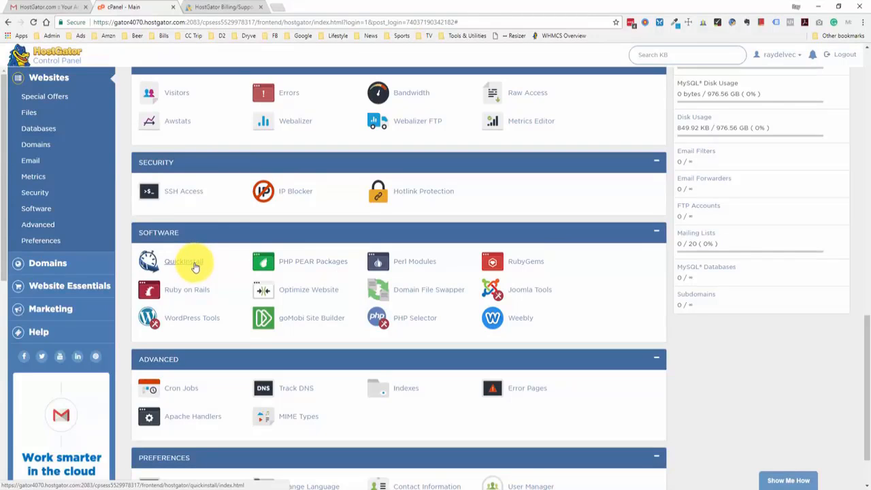
scroll(198, 262, up, 9)
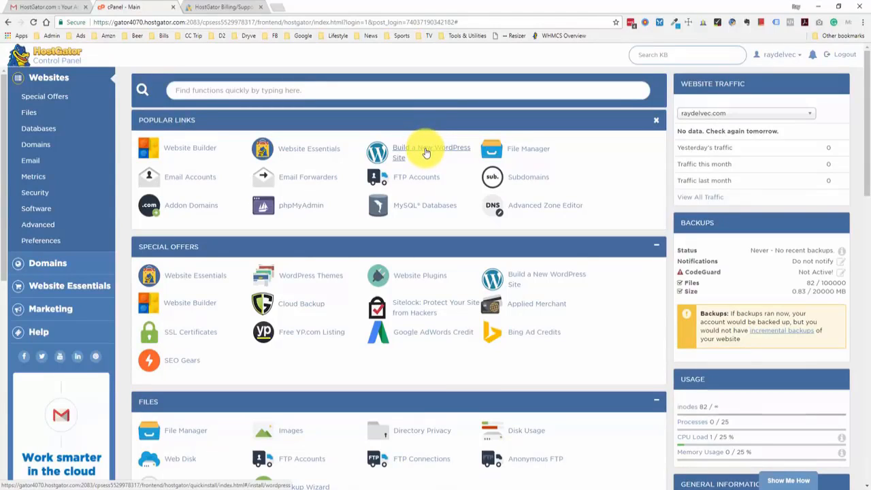
Start Build a New WordPress Site, pick the purchased domain with no directory, and continue.
click(426, 151)
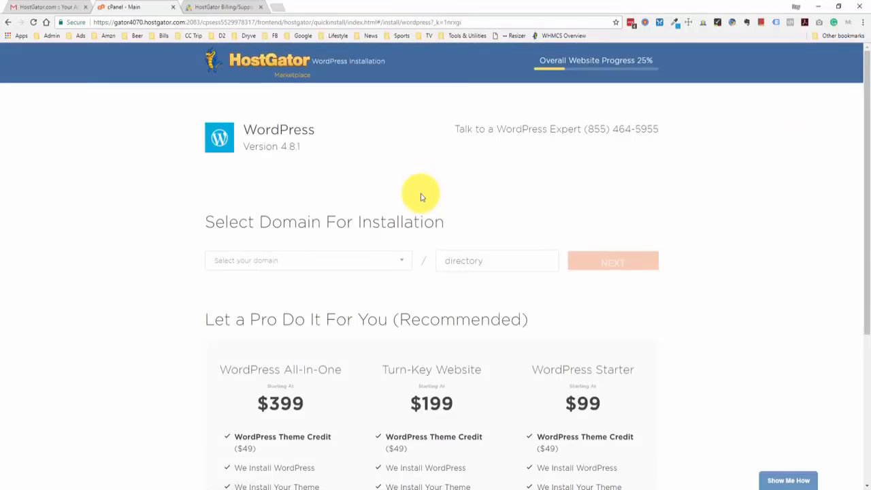
click(405, 262)
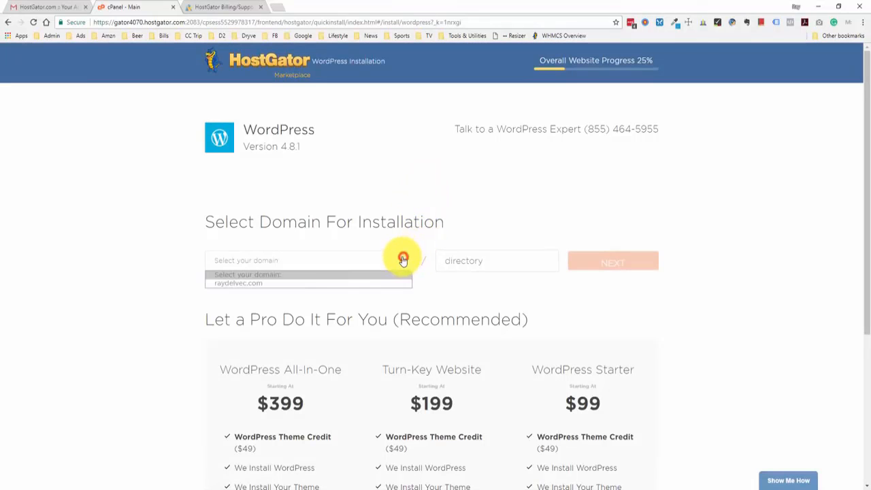
click(236, 281)
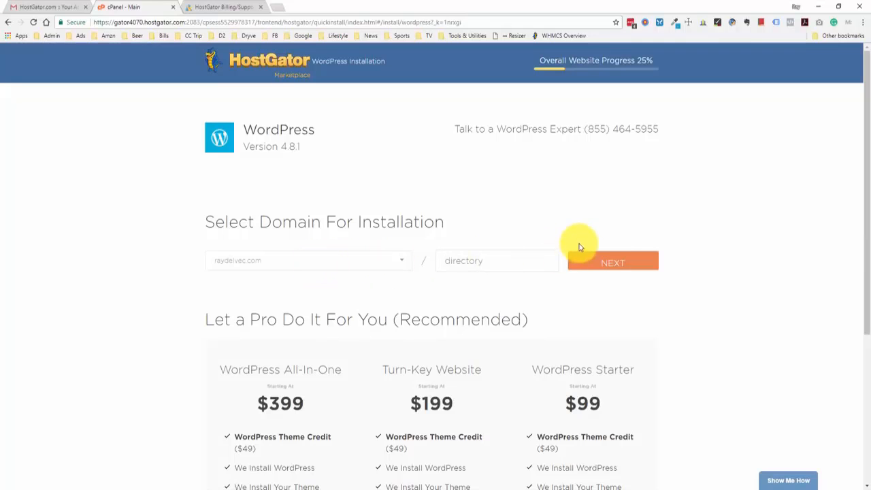
click(608, 260)
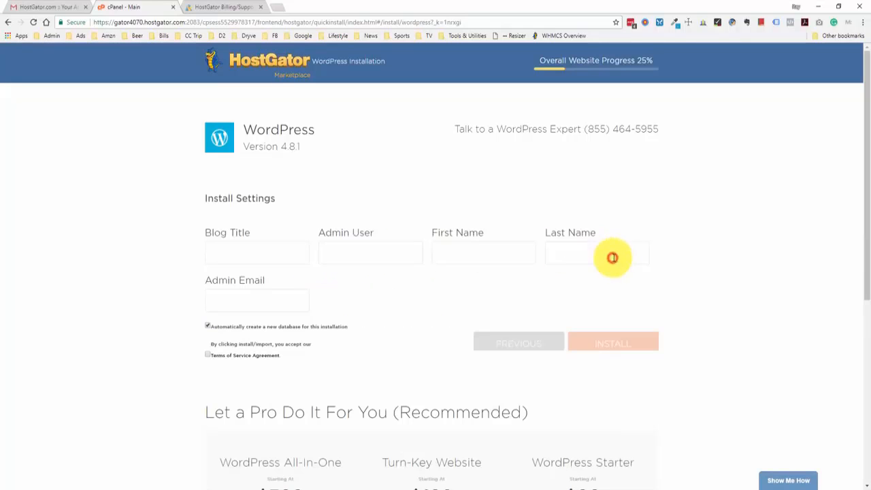
Enter the blog title and admin email, allow automatic database creation, accept terms, and install WordPress.
click(248, 253)
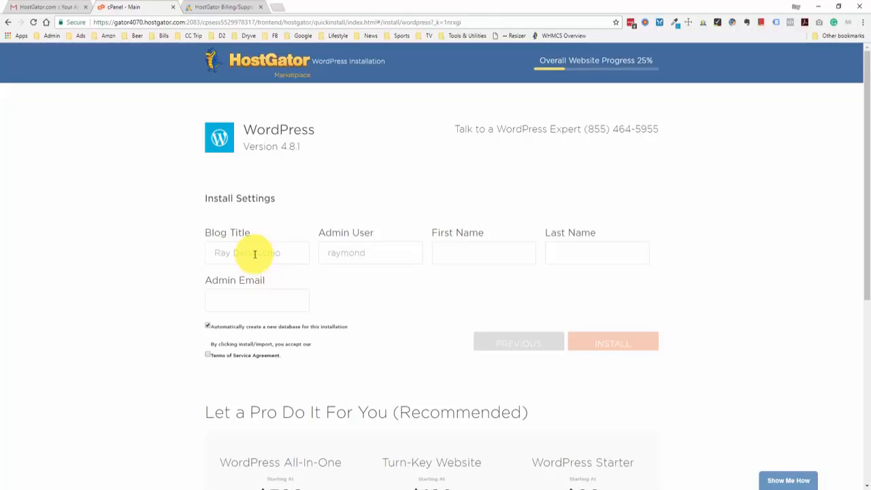
text(Raymond)
text(DV)
click(273, 293)
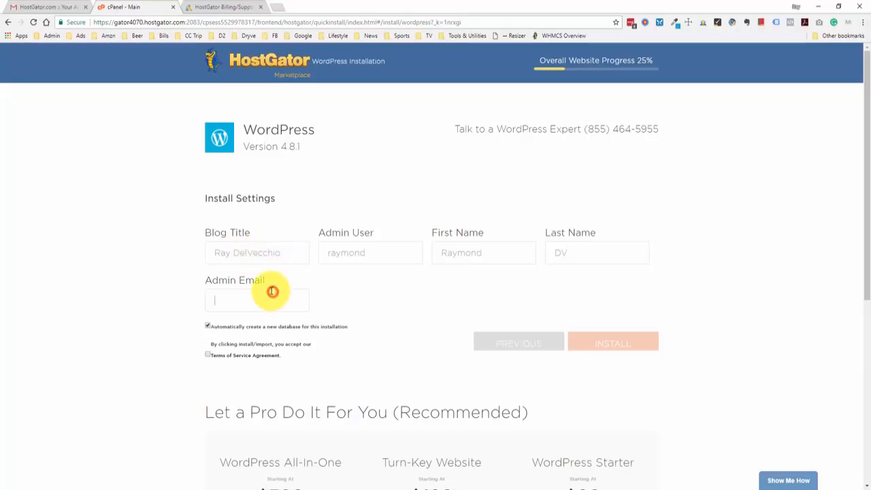
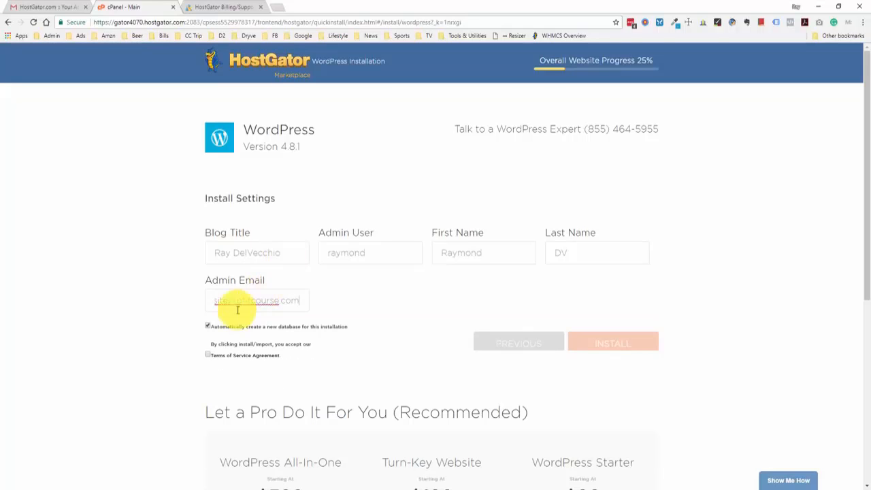
click(208, 326)
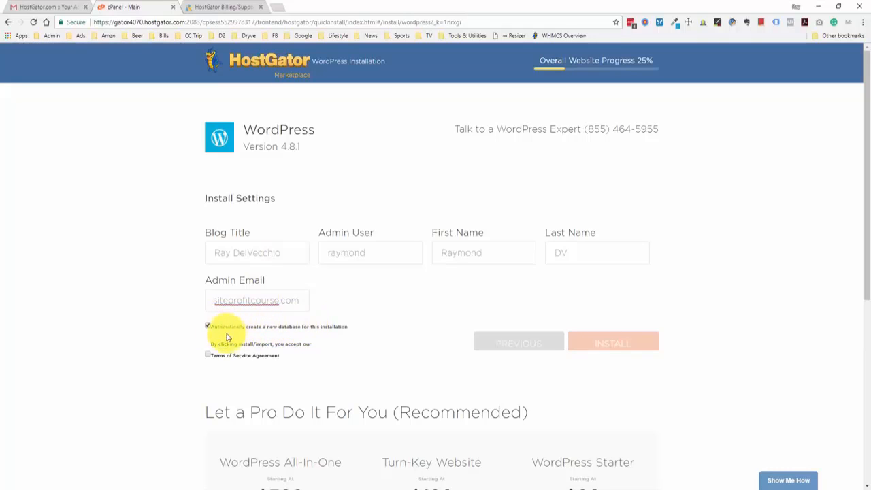
click(208, 355)
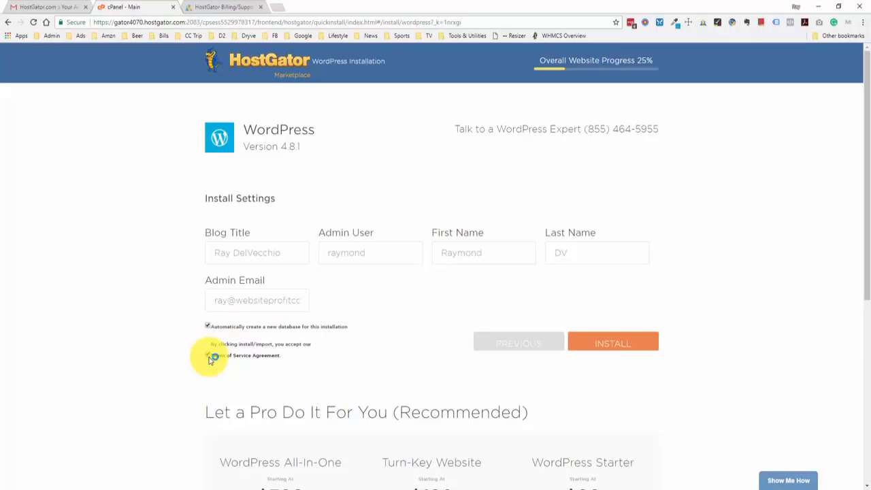
click(633, 348)
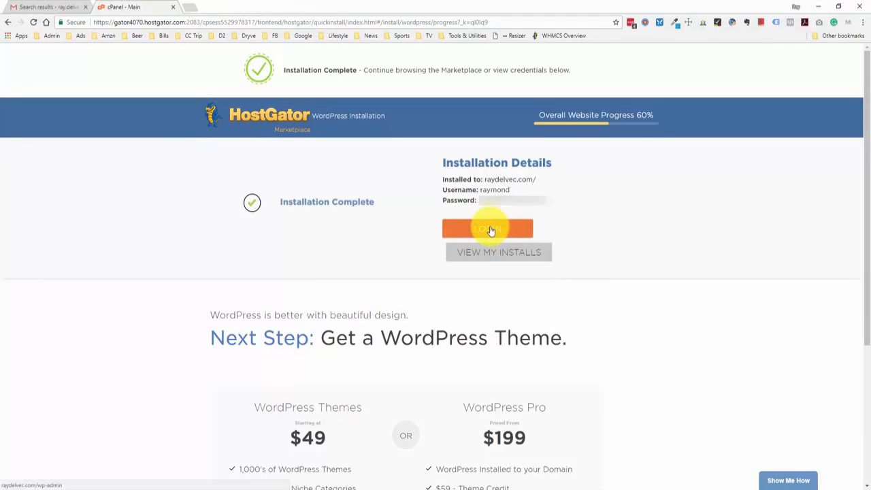
Open the site's WordPress login page in a new tab and select the generated admin password.
click(491, 230)
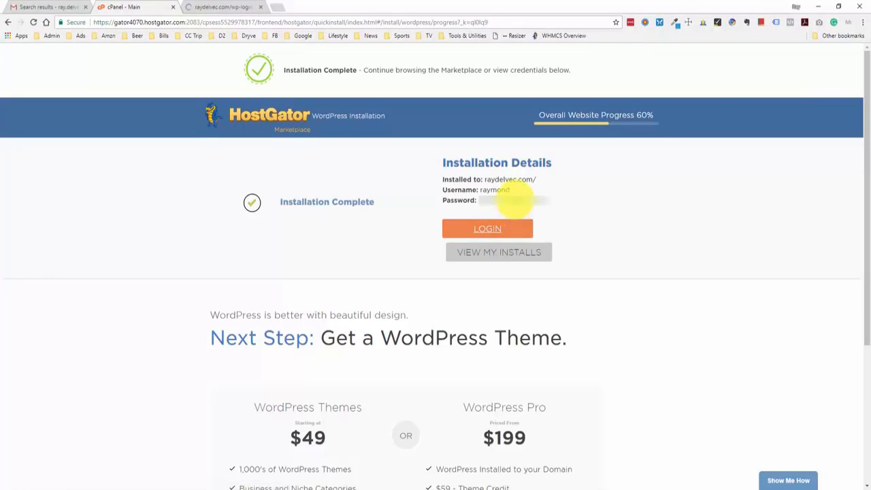
double_click(516, 200)
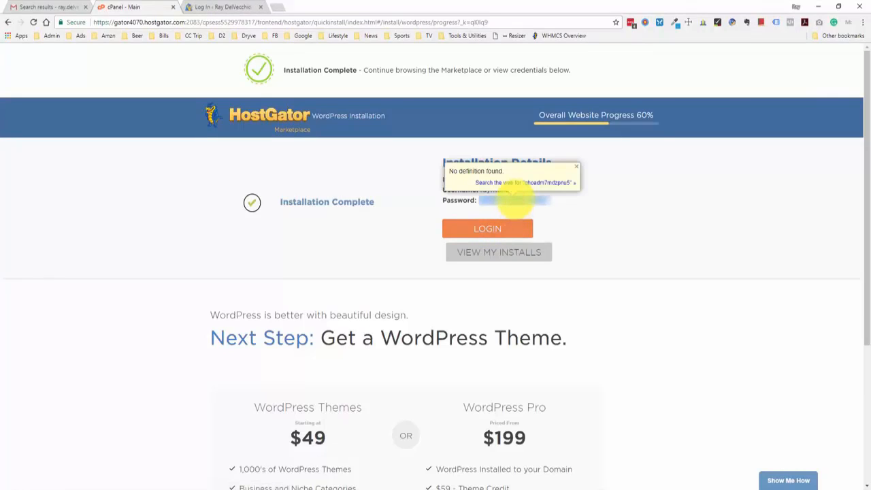
Sign in to the WordPress dashboard with the admin username and generated password.
click(217, 6)
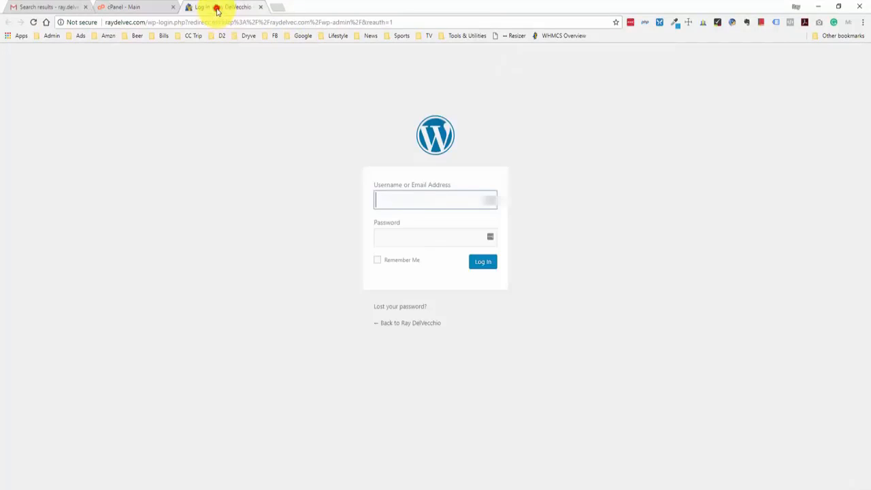
click(398, 194)
text(raymond)
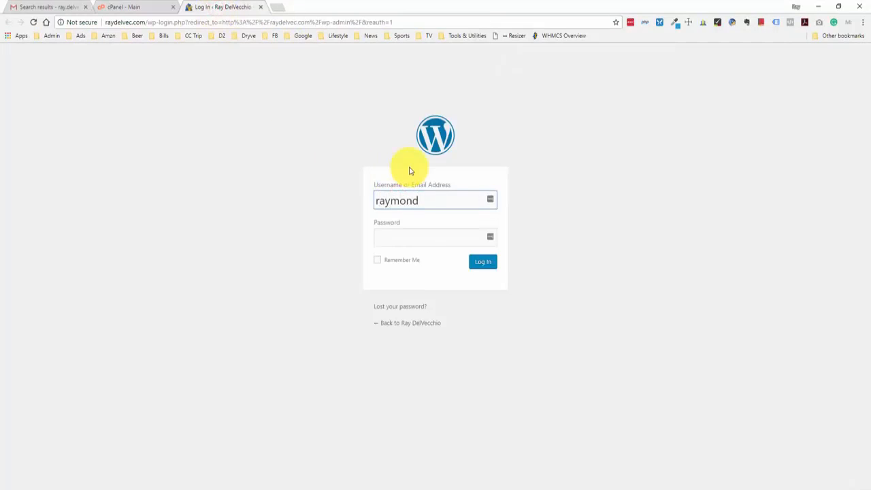
key(Tab)
text(••••••••••••••)
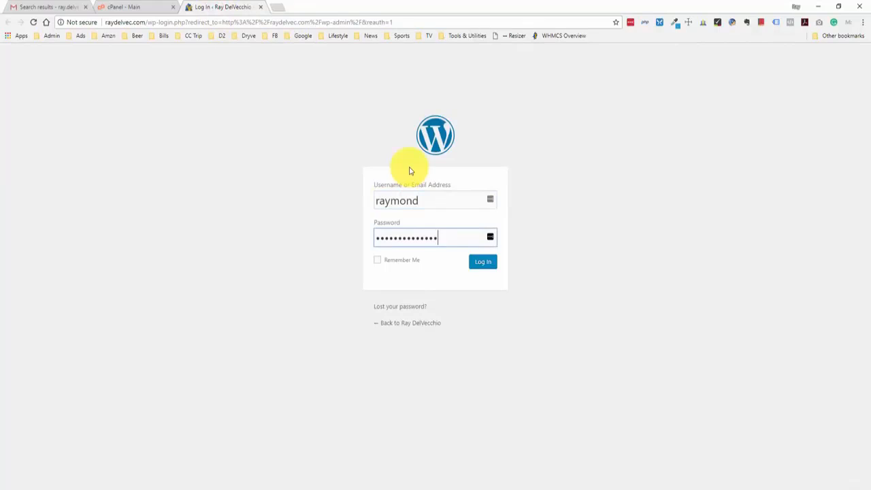
click(475, 266)
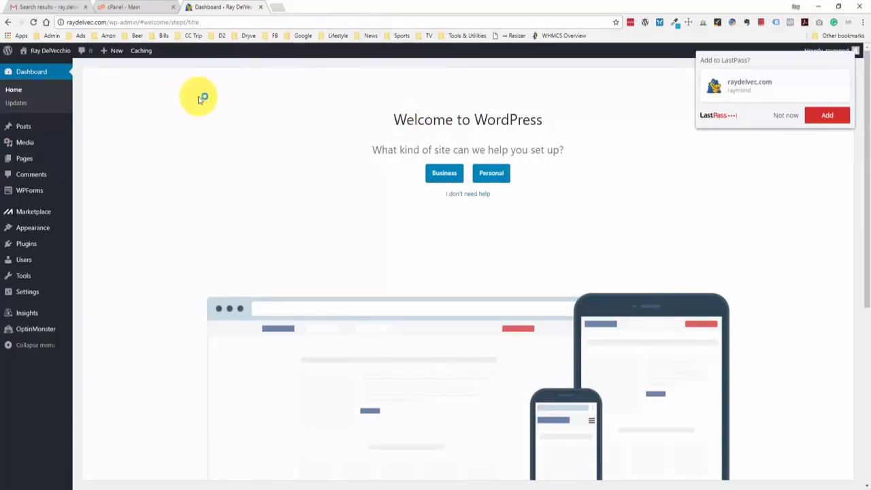
Open the live site from Visit Site in a separate tab and switch to it.
mouse_move(56, 54)
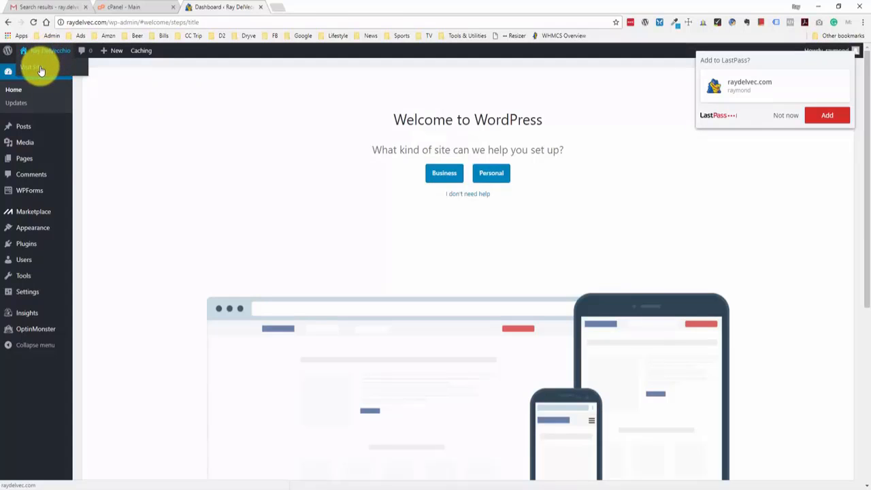
middle_click(40, 71)
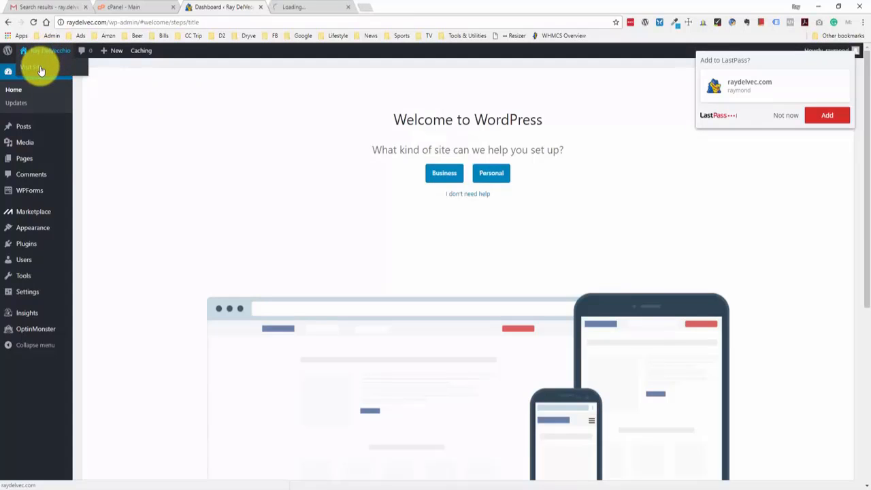
click(304, 8)
Scroll through the raydelvec.com front page's tagline and Hello world! post, glancing back at the Dashboard.
scroll(371, 136, down, 3)
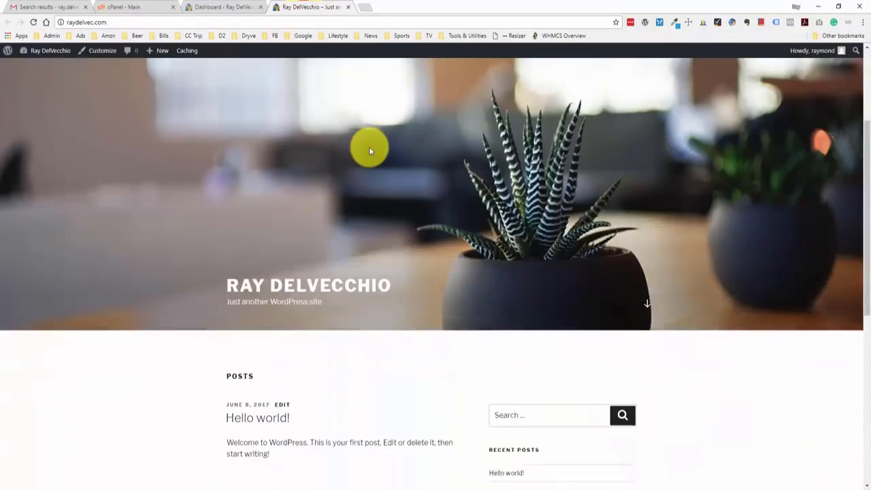
scroll(369, 150, down, 2)
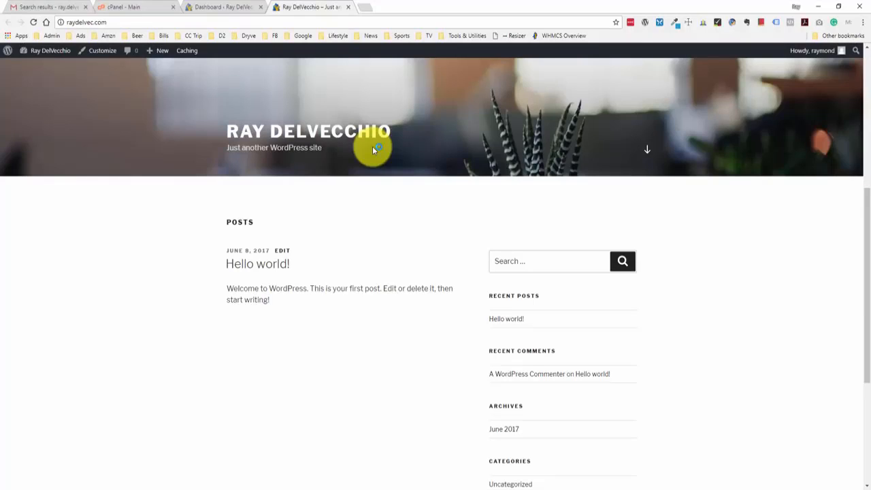
click(243, 7)
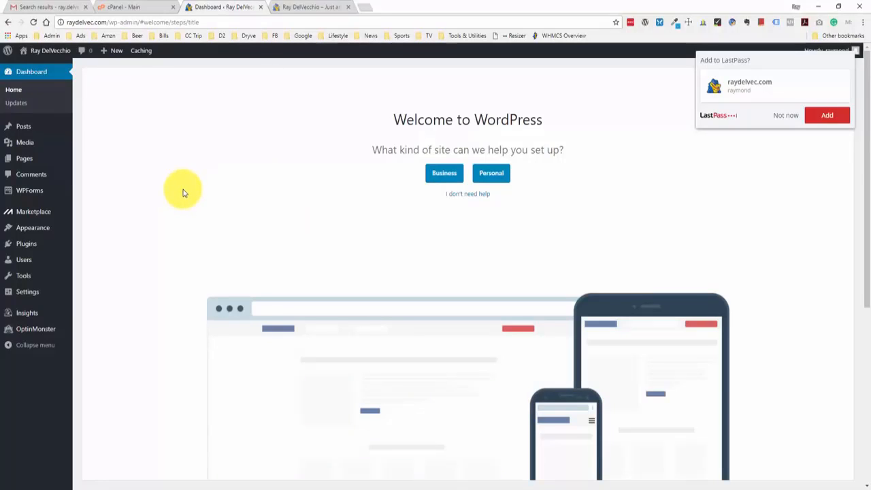
click(300, 8)
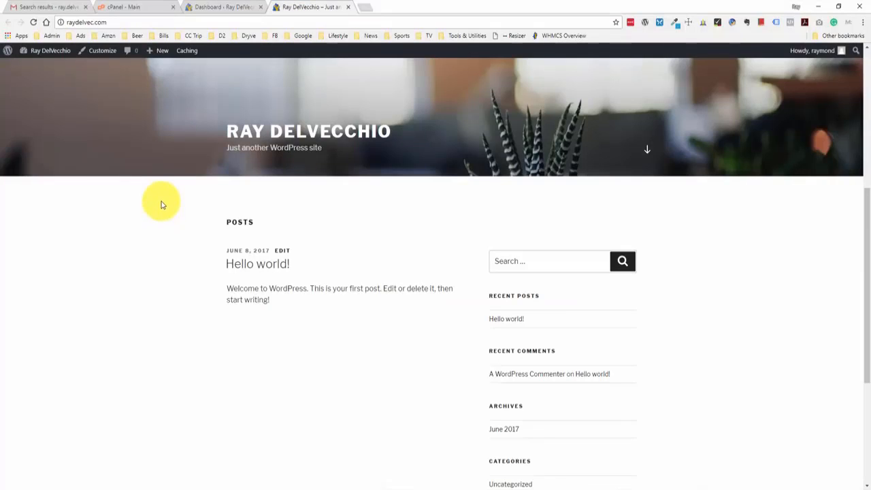
scroll(183, 208, up, 2)
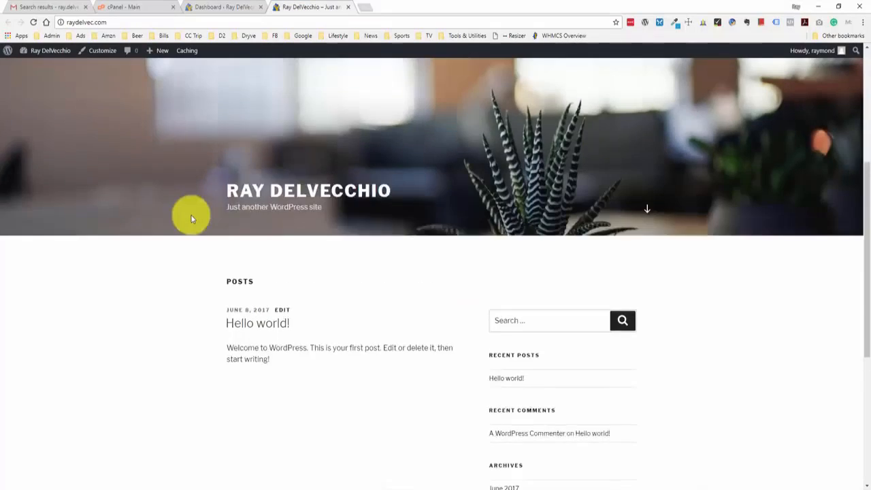
scroll(190, 231, down, 2)
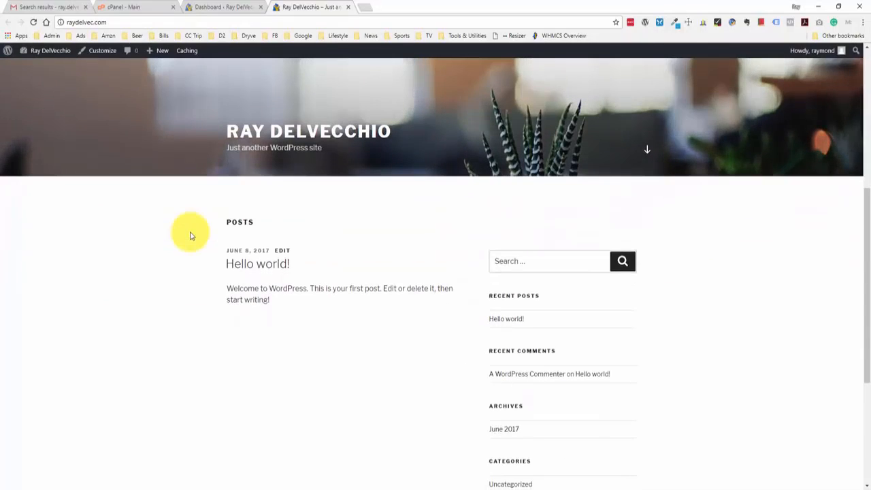